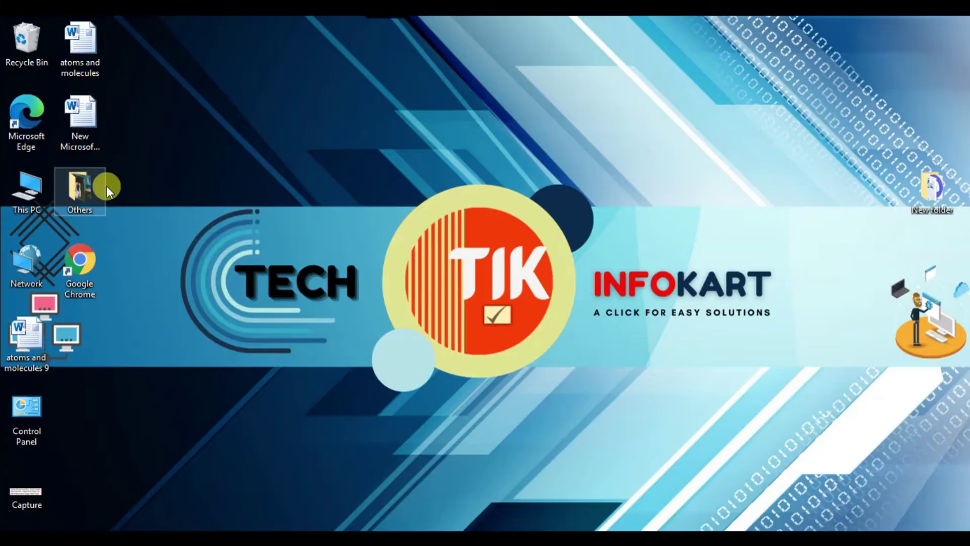
Step: Open the desktop Others folder and move its window toward the upper-left corner
{"action": "double_click", "coordinate": [101, 187]}
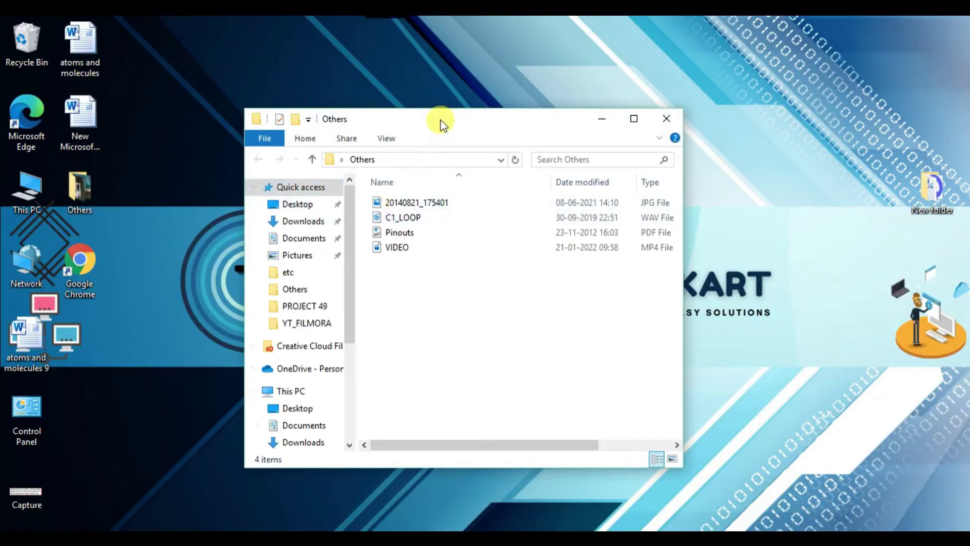
{"action": "left_click_drag", "start_coordinate": [440, 121], "coordinate": [386, 104]}
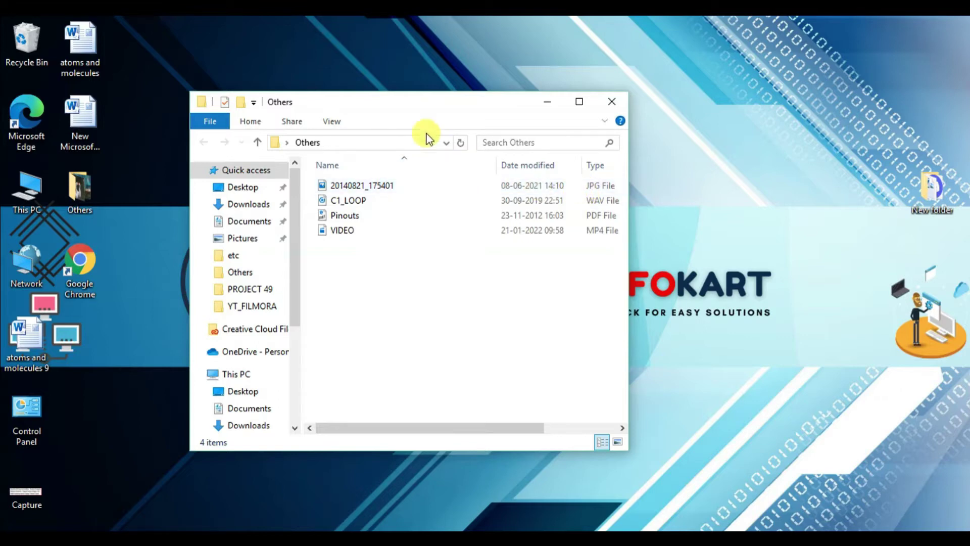
{"action": "left_click_drag", "start_coordinate": [420, 103], "coordinate": [396, 87]}
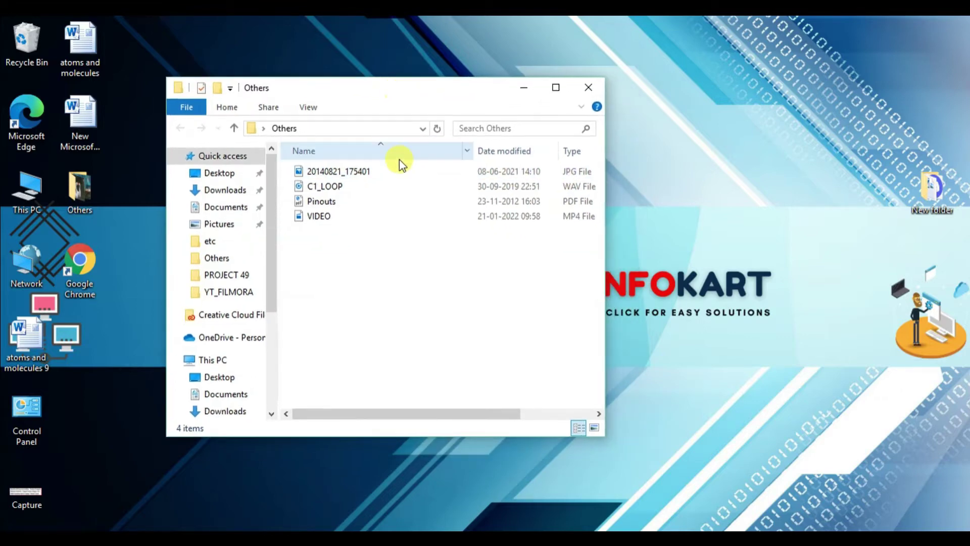
{"action": "mouse_move", "coordinate": [332, 219]}
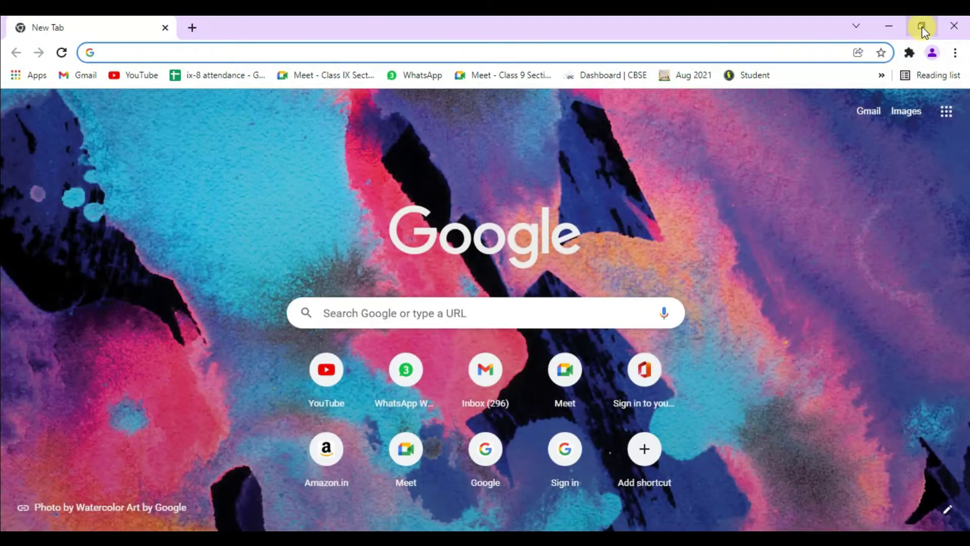
Step: Restore Chrome to a smaller window on the right and move the Others folder to the left edge
{"action": "left_click", "coordinate": [921, 28]}
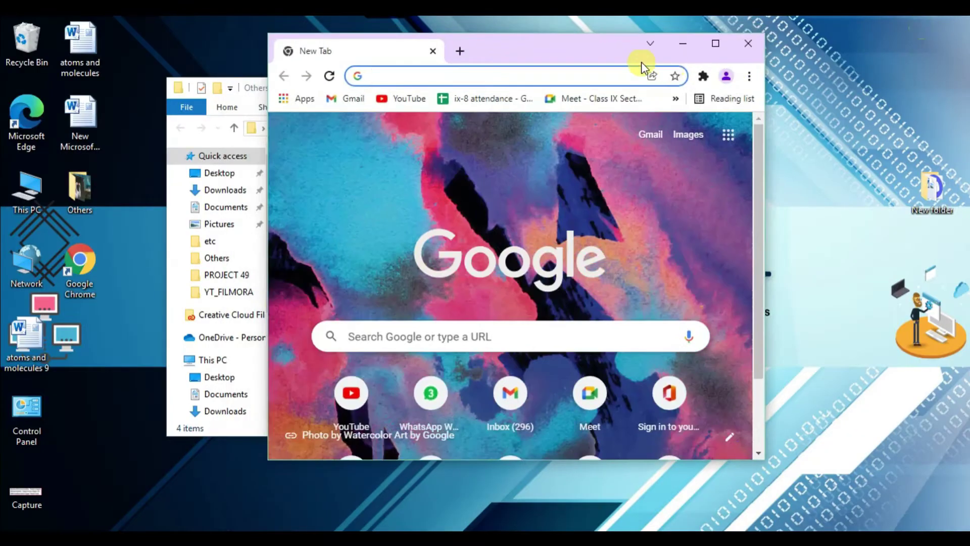
{"action": "left_click_drag", "start_coordinate": [591, 49], "coordinate": [753, 55]}
{"action": "left_click_drag", "start_coordinate": [357, 93], "coordinate": [185, 68]}
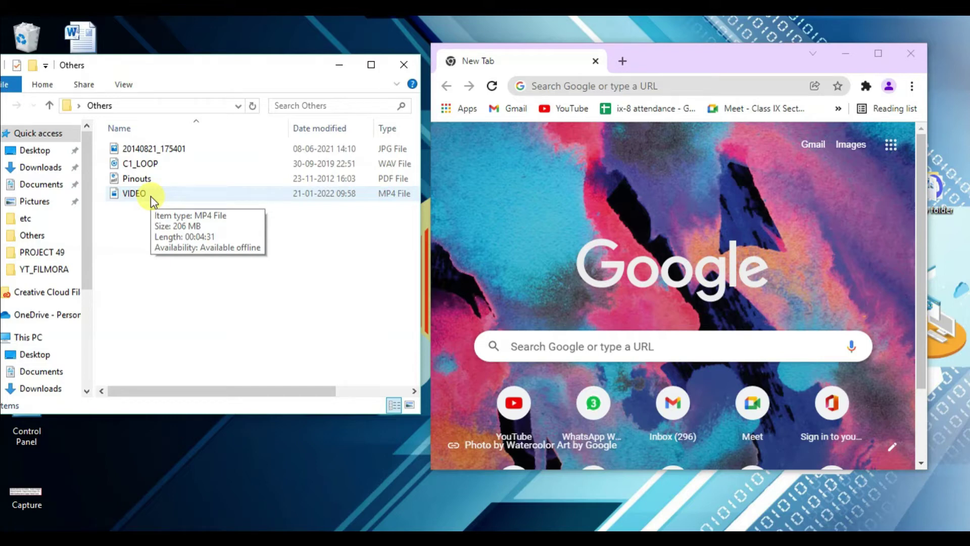
Step: Drag the VIDEO file into Chrome so its file:// path fills the address bar
{"action": "left_click_drag", "start_coordinate": [150, 196], "coordinate": [208, 237]}
{"action": "left_click", "coordinate": [126, 197]}
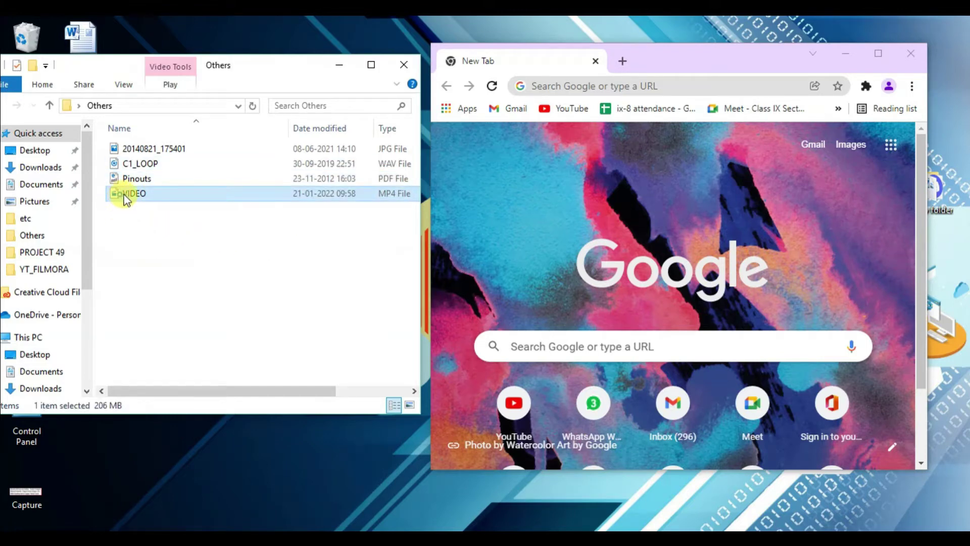
{"action": "left_click_drag", "start_coordinate": [125, 197], "coordinate": [570, 85]}
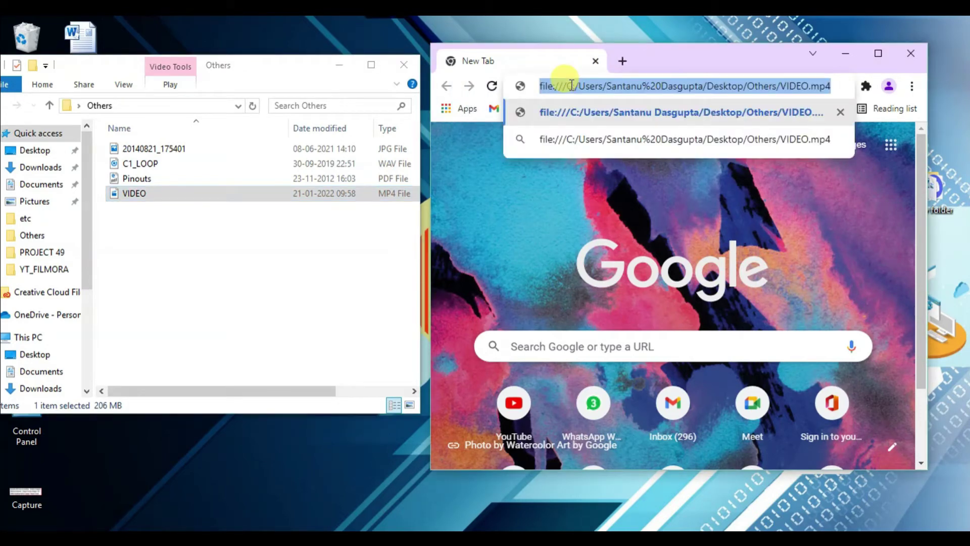
Step: Load VIDEO.mp4 in the tab, let it play to about 0:09, then close Chrome
{"action": "left_click", "coordinate": [581, 135]}
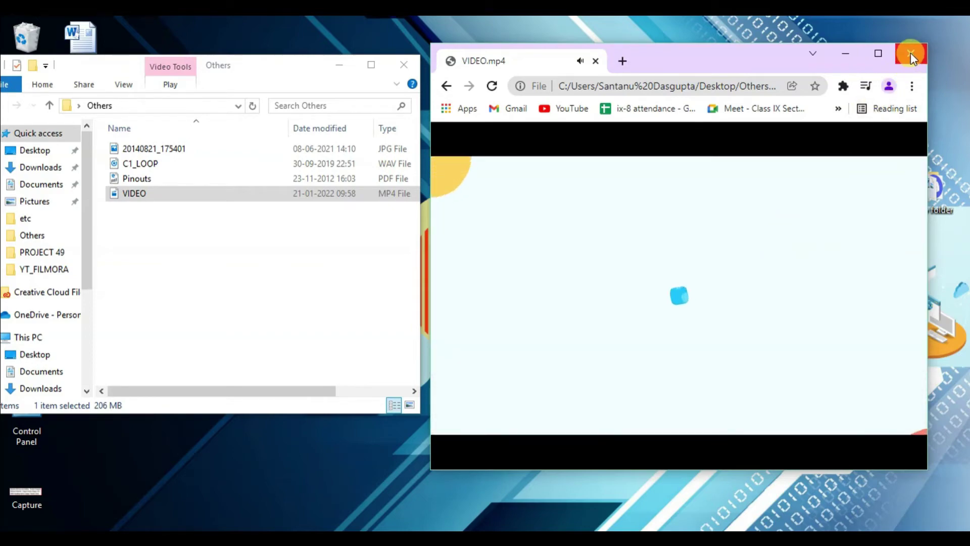
{"action": "left_click", "coordinate": [910, 52]}
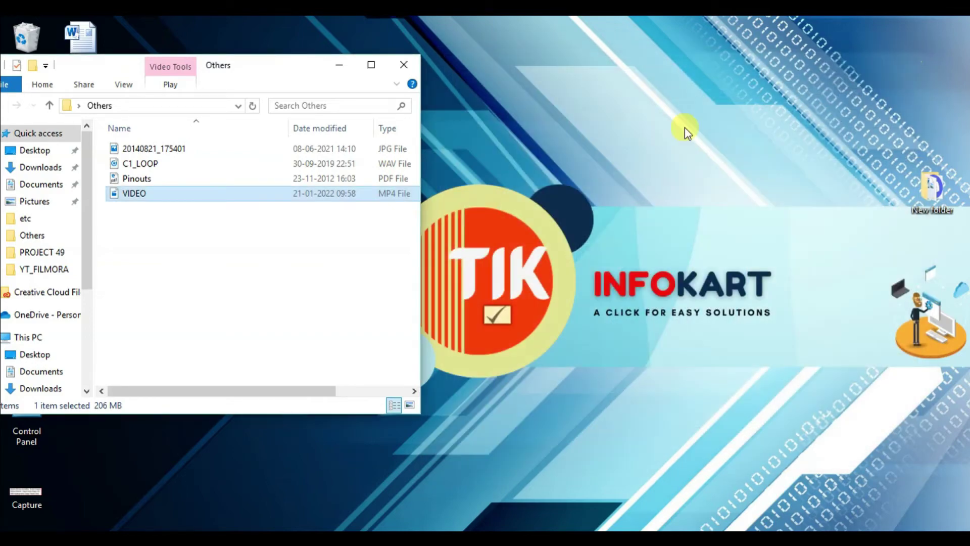
Step: Centre the Others folder window and drag the VIDEO file onto the desktop Chrome icon
{"action": "left_click_drag", "start_coordinate": [273, 67], "coordinate": [465, 62]}
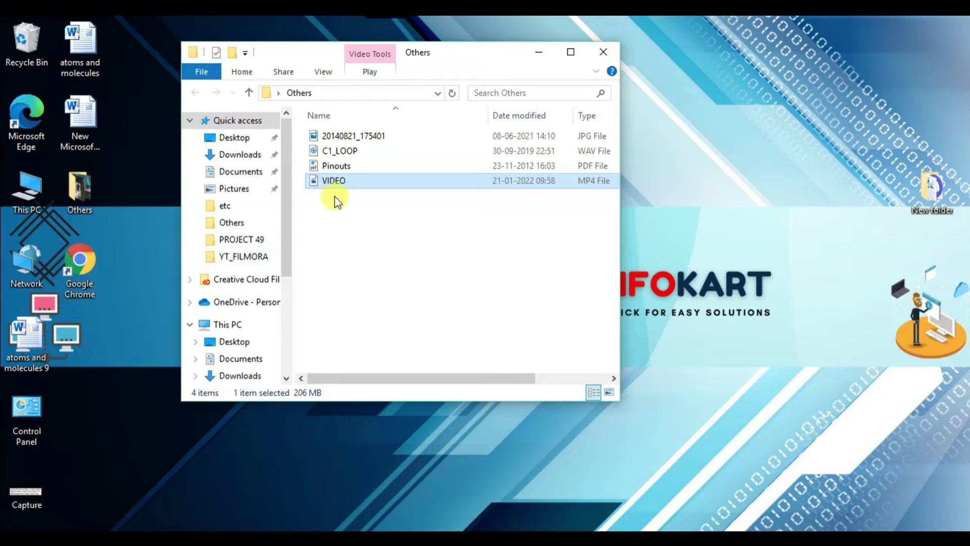
{"action": "mouse_move", "coordinate": [337, 182]}
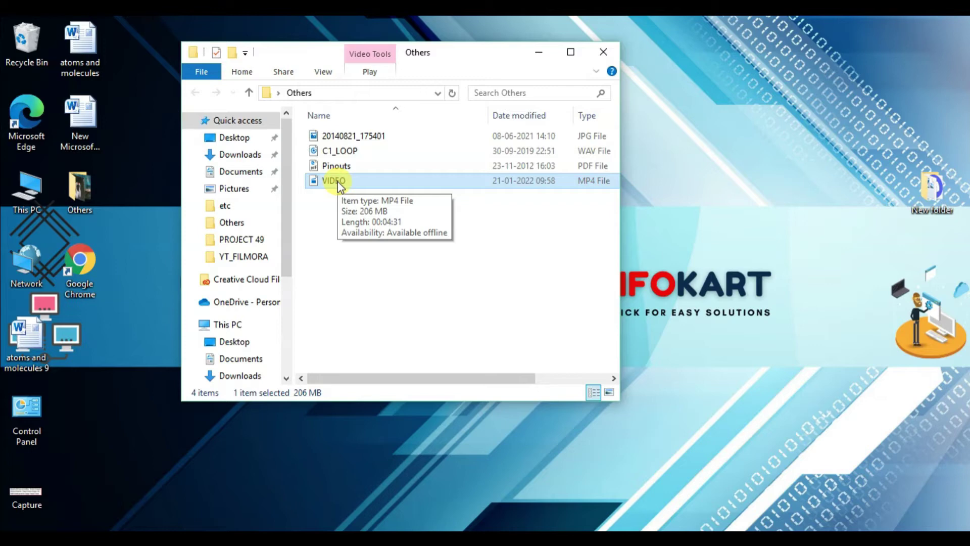
{"action": "left_click_drag", "start_coordinate": [338, 186], "coordinate": [80, 268]}
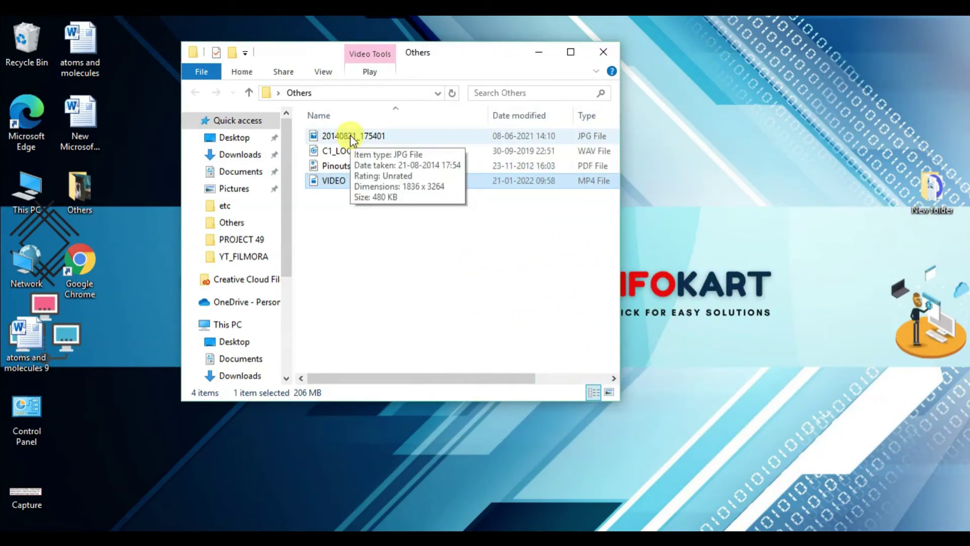
Step: Open 20140821_175401.jpg in Chrome via the desktop icon, view it maximized, then close Chrome
{"action": "left_click_drag", "start_coordinate": [350, 135], "coordinate": [77, 268]}
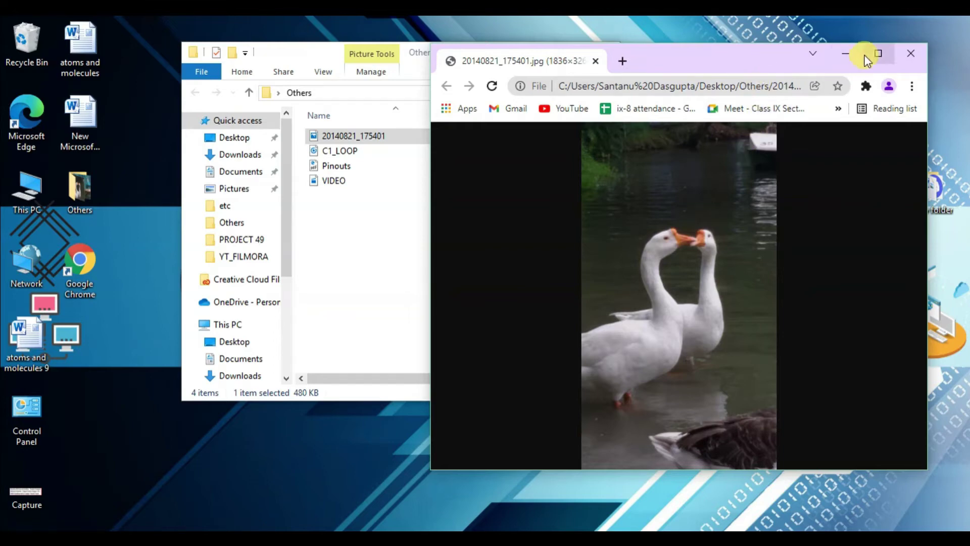
{"action": "left_click", "coordinate": [877, 53]}
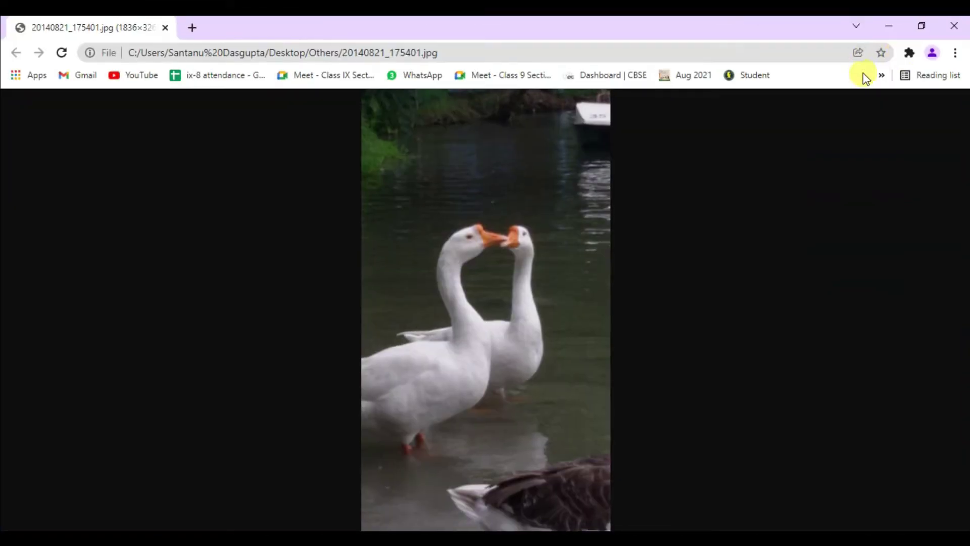
{"action": "left_click", "coordinate": [954, 26]}
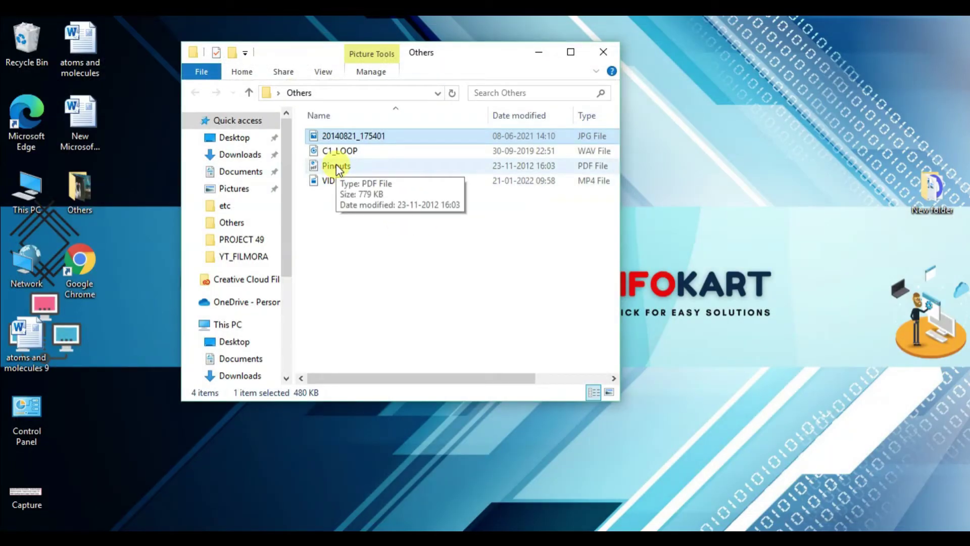
Step: Open Pinouts.pdf in Chrome, scroll to page 2 of 26, then close the browser
{"action": "left_click_drag", "start_coordinate": [337, 168], "coordinate": [84, 261]}
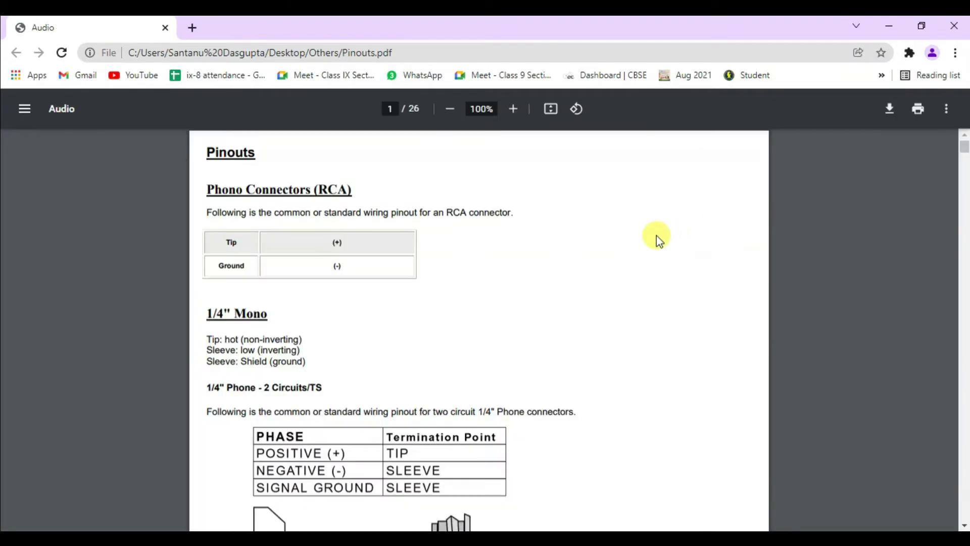
{"action": "scroll", "coordinate": [656, 237], "scroll_direction": "down", "scroll_amount": 12}
{"action": "scroll", "coordinate": [657, 238], "scroll_direction": "down", "scroll_amount": 9}
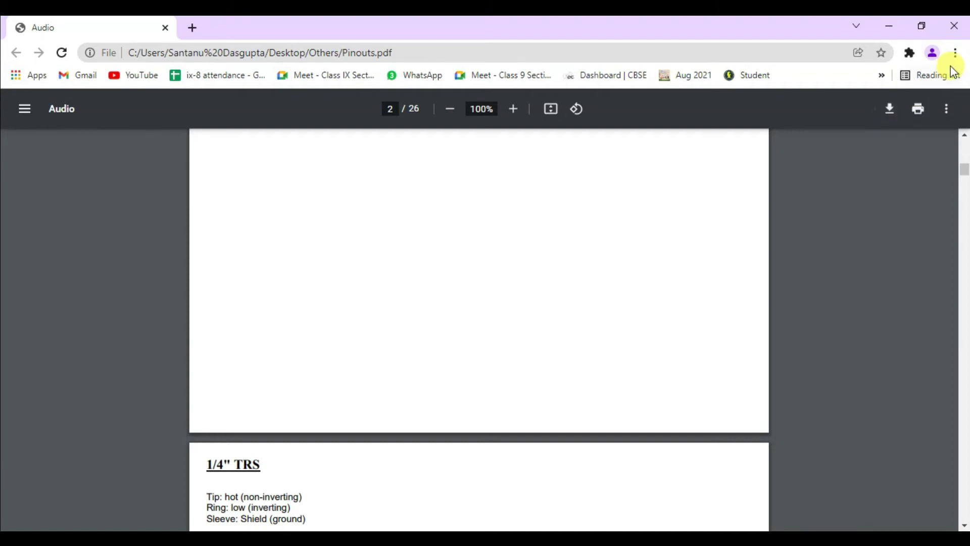
{"action": "left_click", "coordinate": [954, 28]}
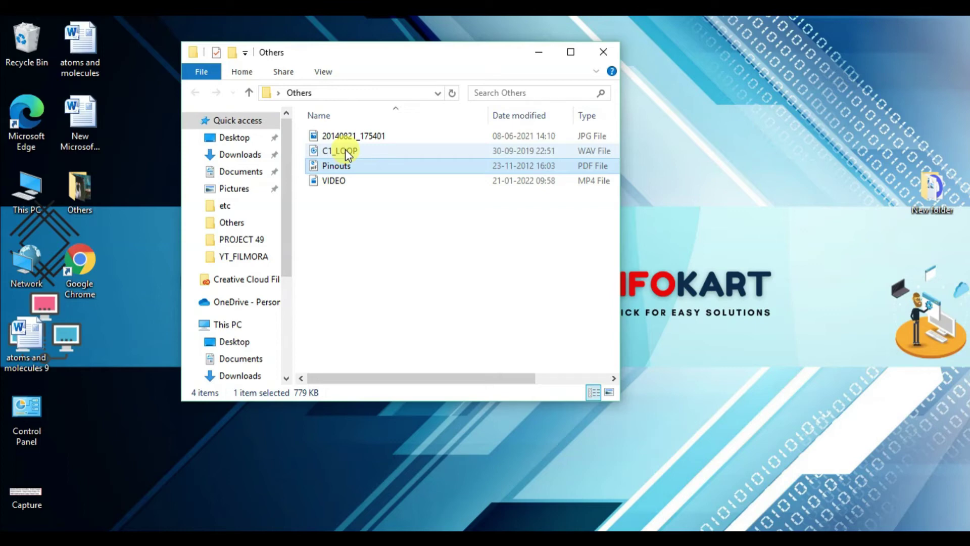
Step: Play C1_LOOP.wav in Chrome, open and dismiss the player's options menu, then close the window
{"action": "left_click_drag", "start_coordinate": [344, 150], "coordinate": [74, 270]}
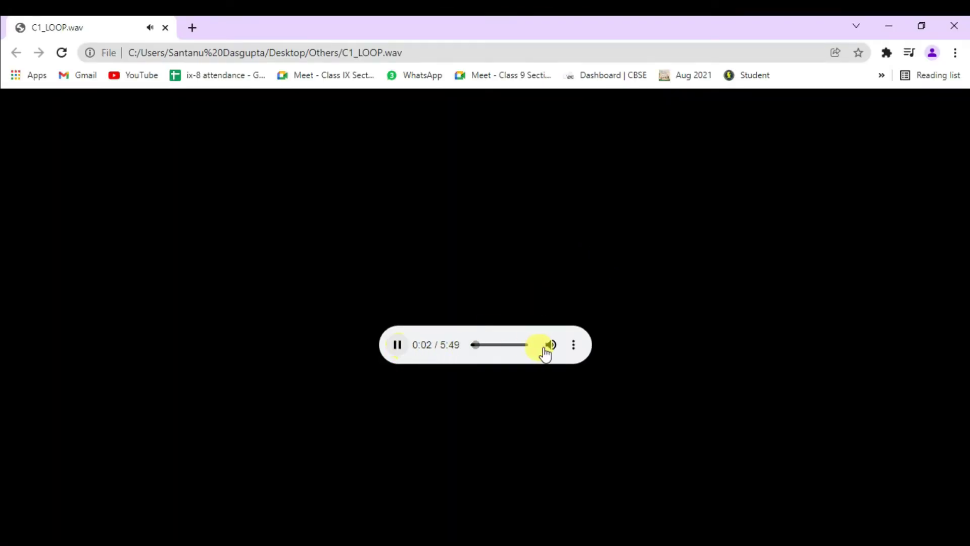
{"action": "left_click", "coordinate": [573, 346]}
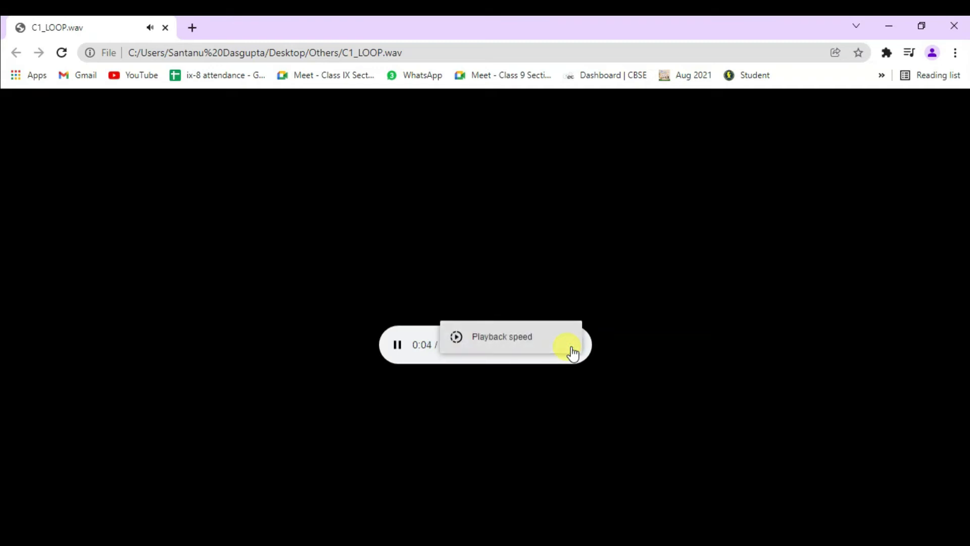
{"action": "left_click", "coordinate": [608, 332]}
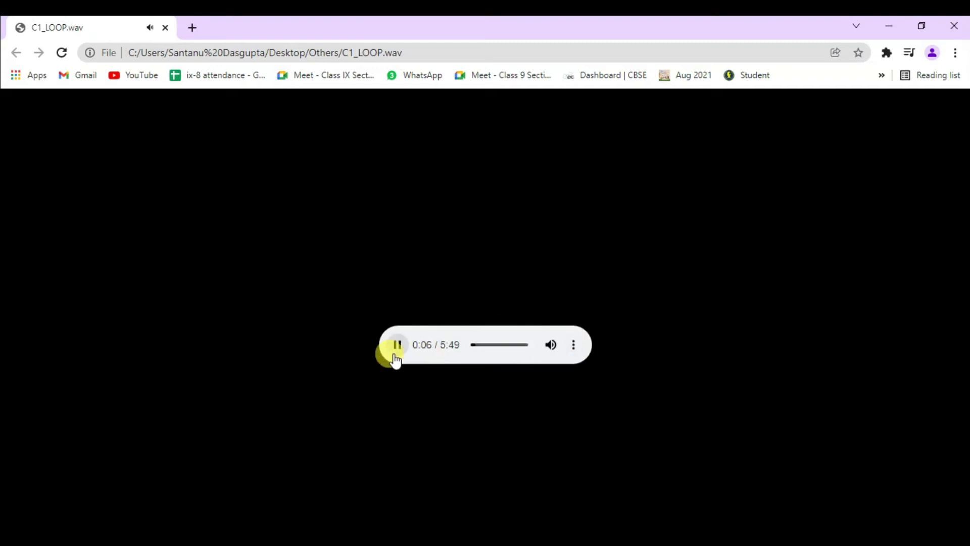
{"action": "left_click", "coordinate": [949, 28]}
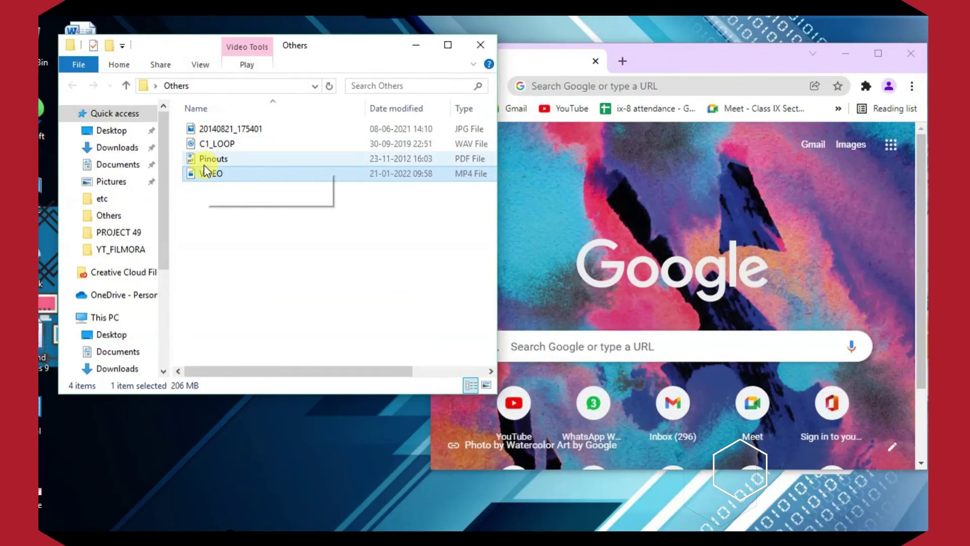
Step: Drag VIDEO.mp4 into Chrome and load its file URL so it plays to 0:10
{"action": "left_click_drag", "start_coordinate": [207, 172], "coordinate": [646, 86]}
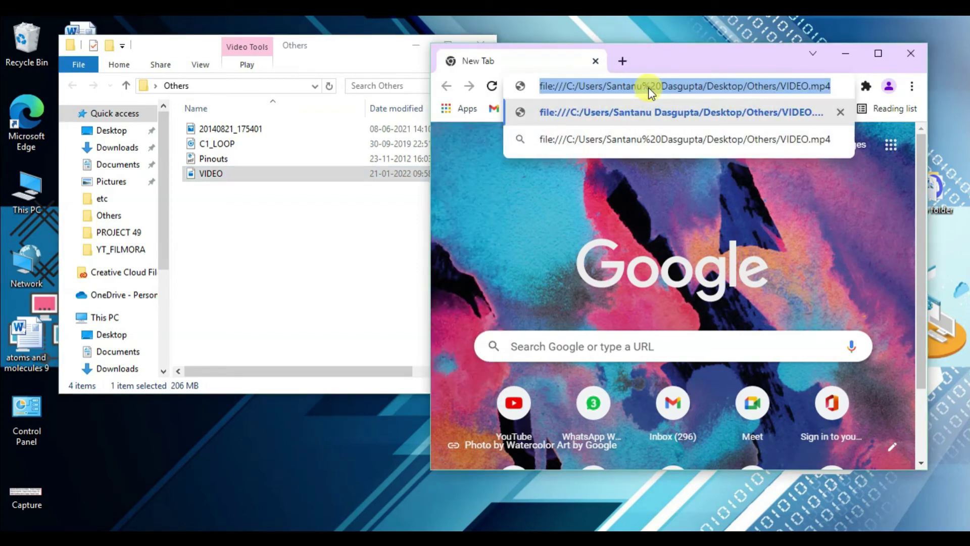
{"action": "left_click", "coordinate": [678, 104]}
{"action": "mouse_move", "coordinate": [684, 296]}
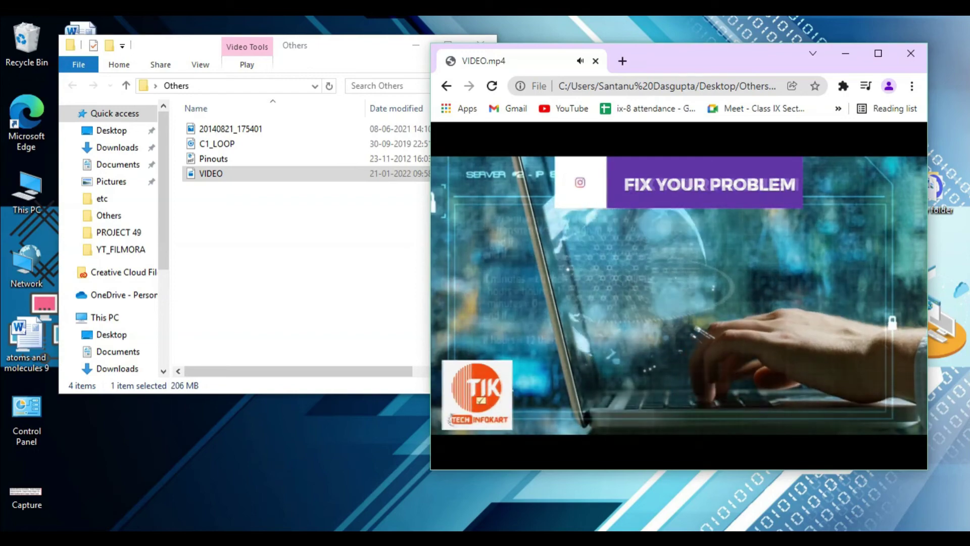
Step: Pop VIDEO.mp4 into picture-in-picture from its right-click menu, then close the browser window behind it
{"action": "mouse_move", "coordinate": [707, 283]}
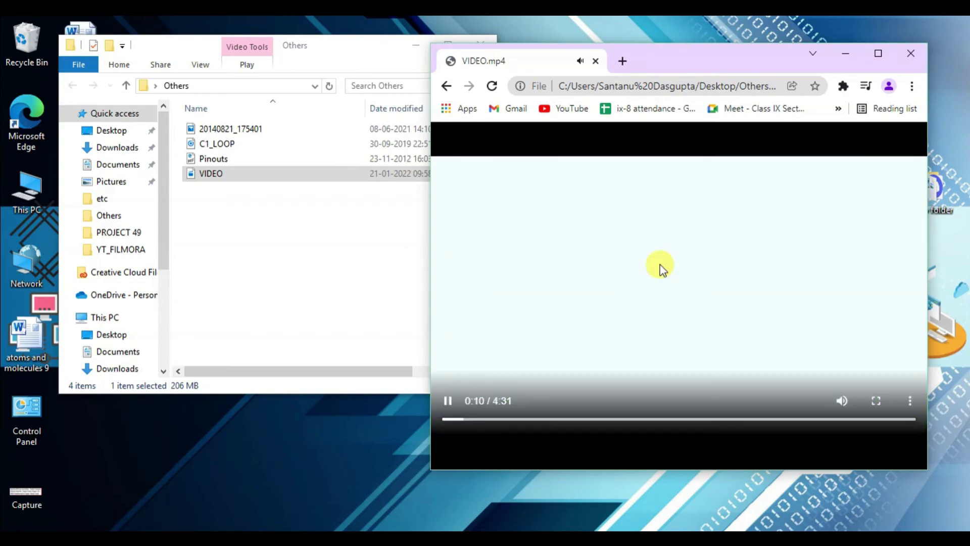
{"action": "right_click", "coordinate": [660, 264]}
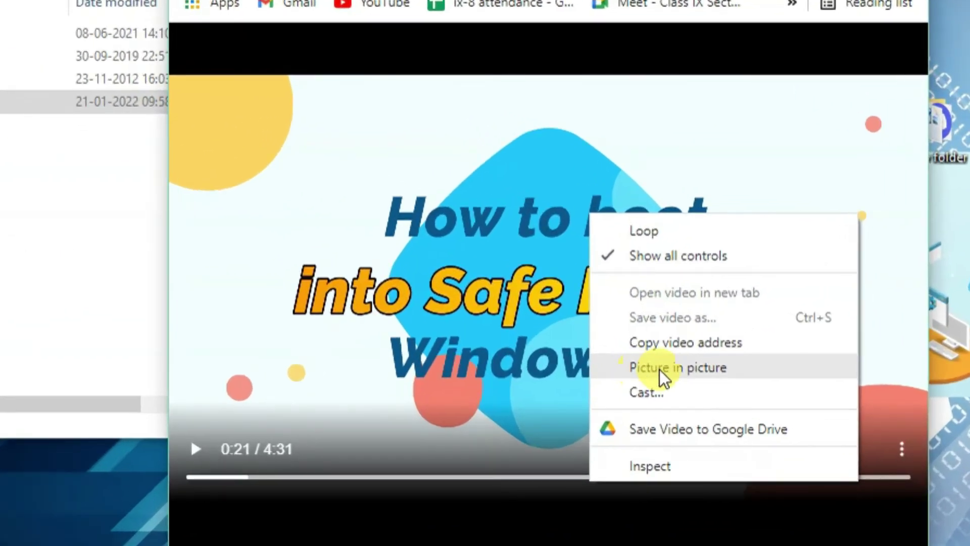
{"action": "left_click", "coordinate": [718, 364]}
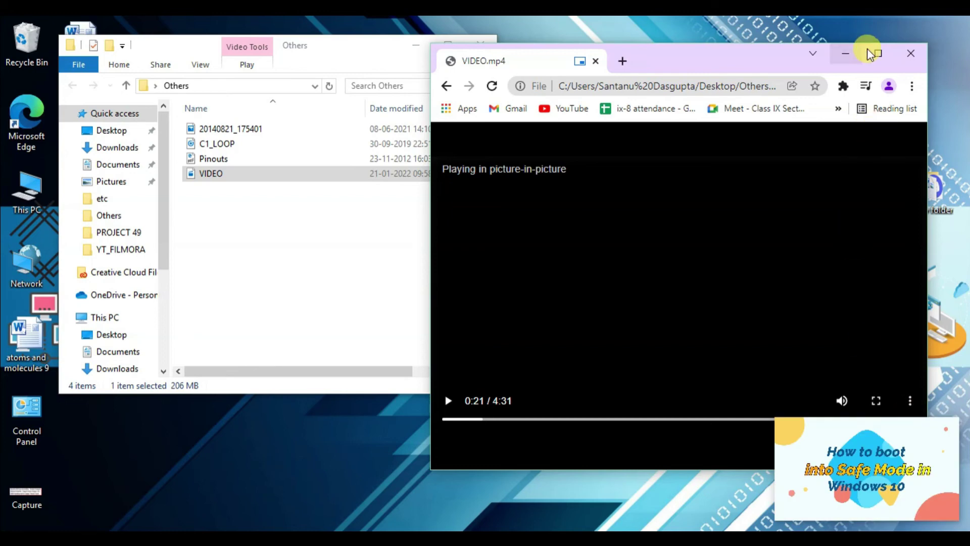
{"action": "left_click", "coordinate": [910, 53]}
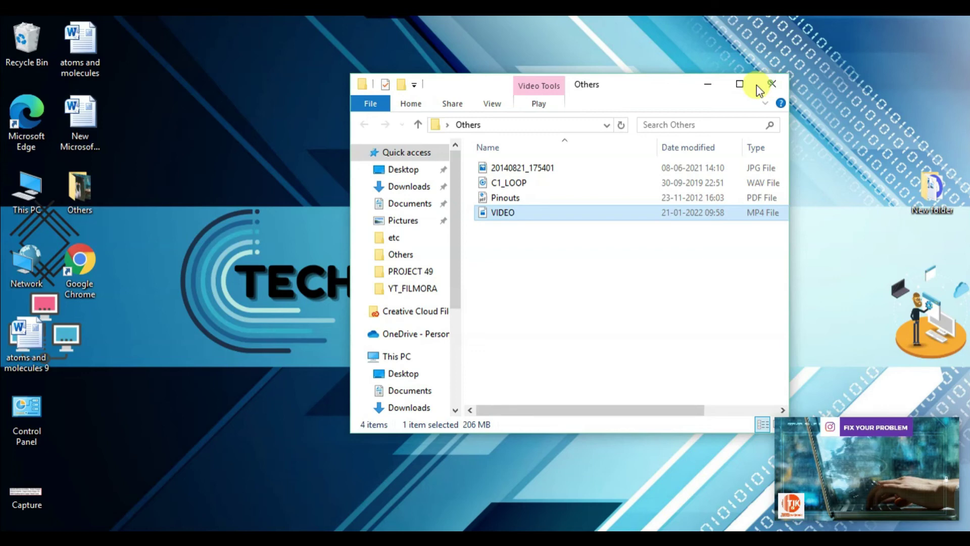
Step: Close the Others folder, reopen Chrome, and return the floating video to its tab, paused at 0:35
{"action": "left_click", "coordinate": [780, 83]}
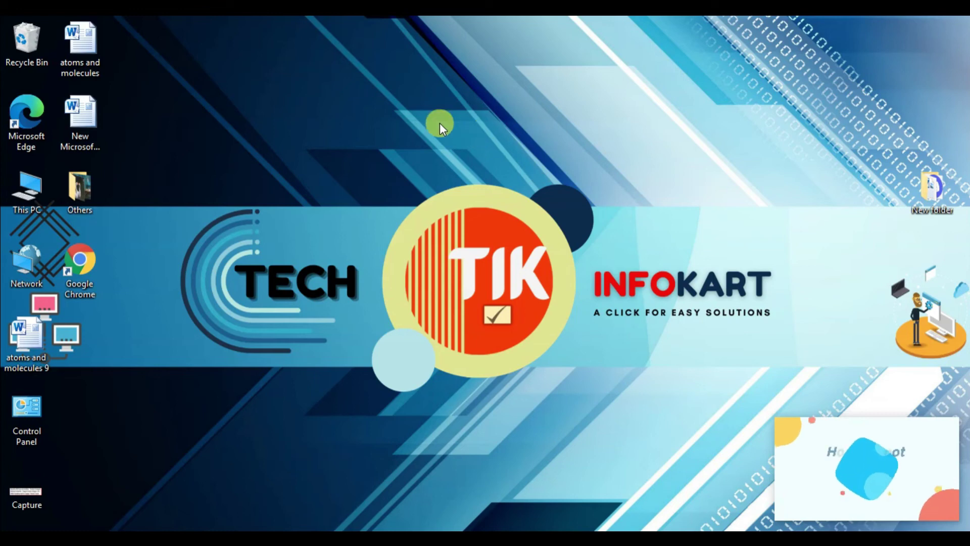
{"action": "double_click", "coordinate": [86, 265]}
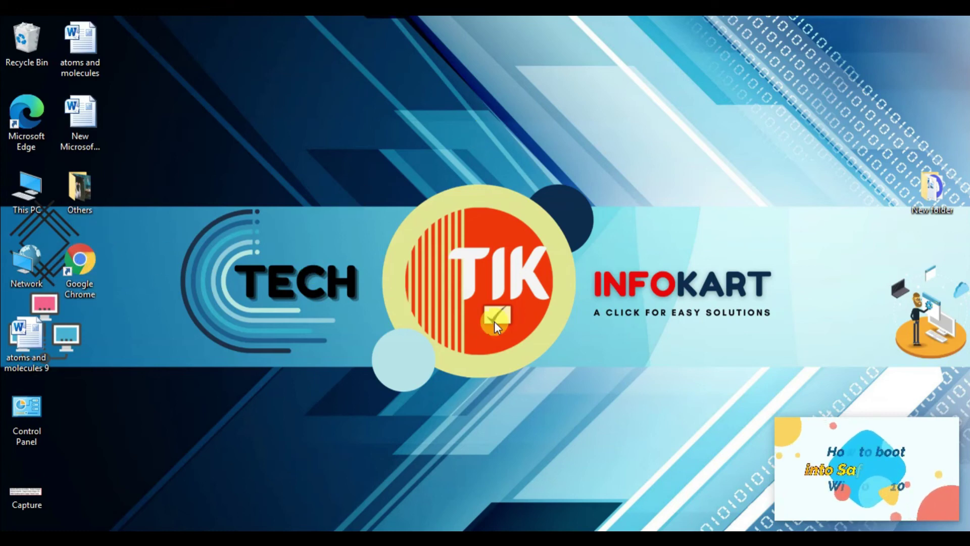
{"action": "mouse_move", "coordinate": [805, 463]}
{"action": "left_click_drag", "start_coordinate": [850, 423], "coordinate": [196, 375]}
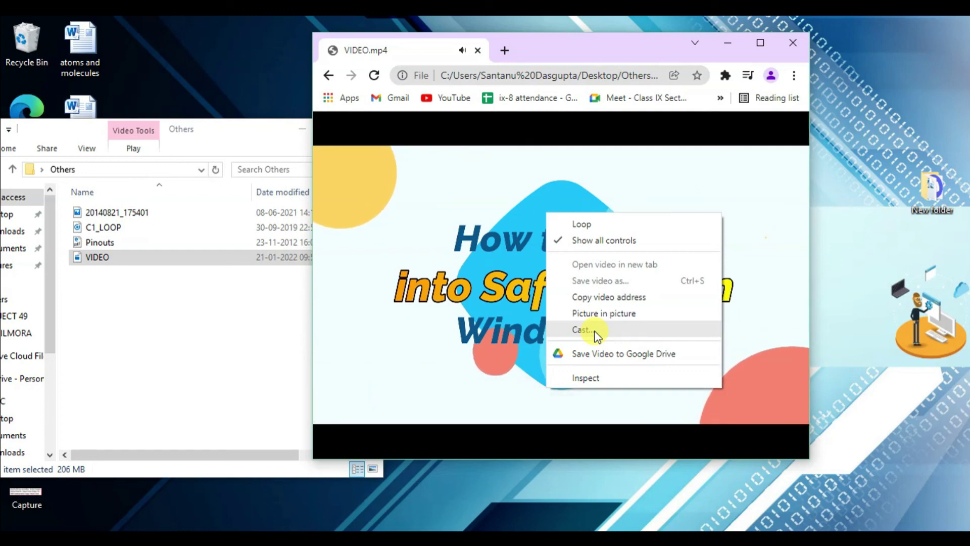
{"action": "left_click", "coordinate": [519, 214]}
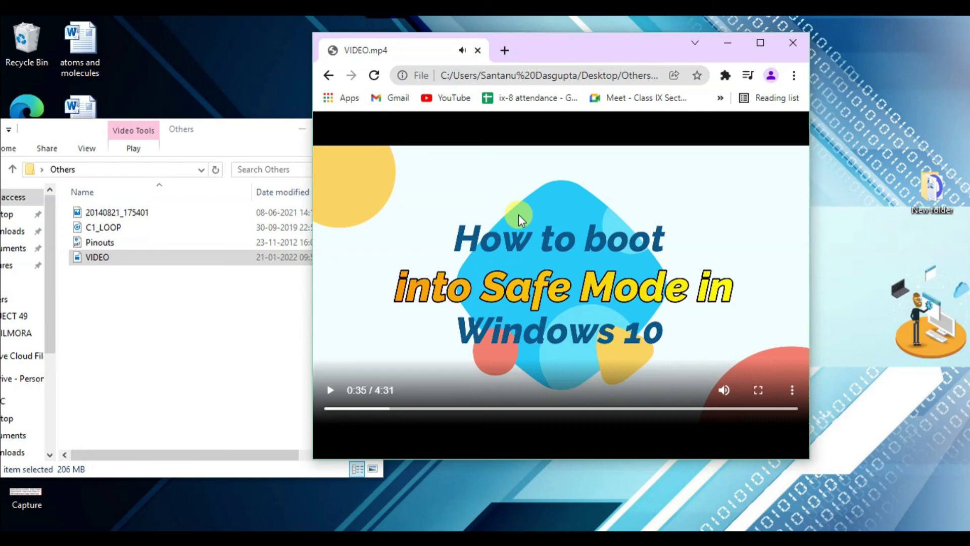